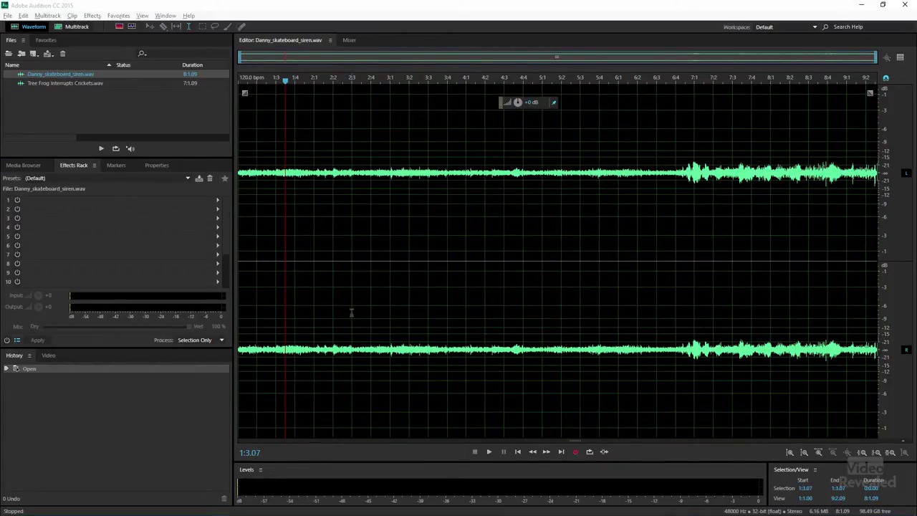
- Play the siren recording from near the start to hear the siren
left_click(278, 284)
key("space")
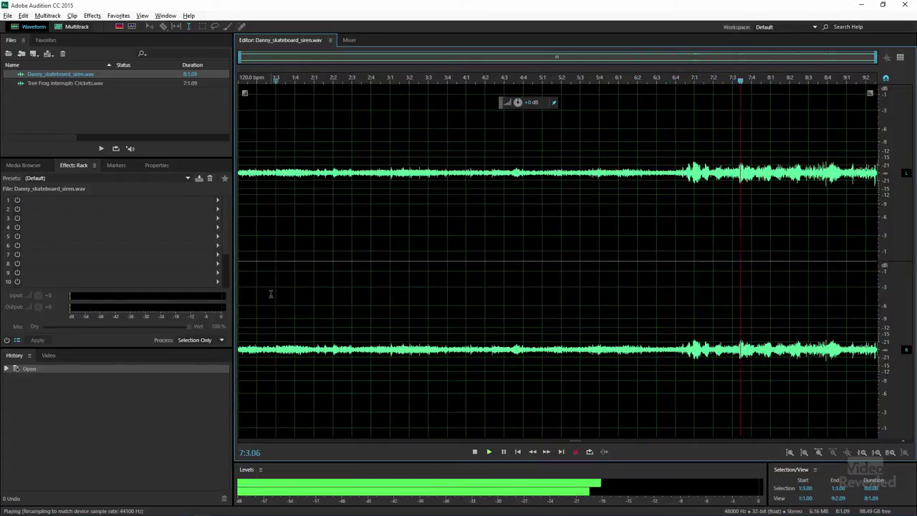
key("space")
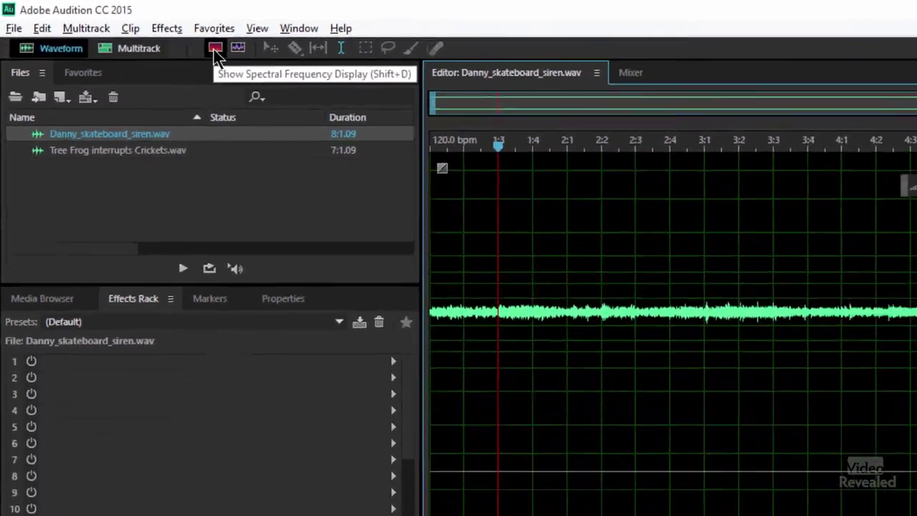
- Show the siren recording as a spectrogram and shrink the paintbrush selection to 51 px
left_click(333, 75)
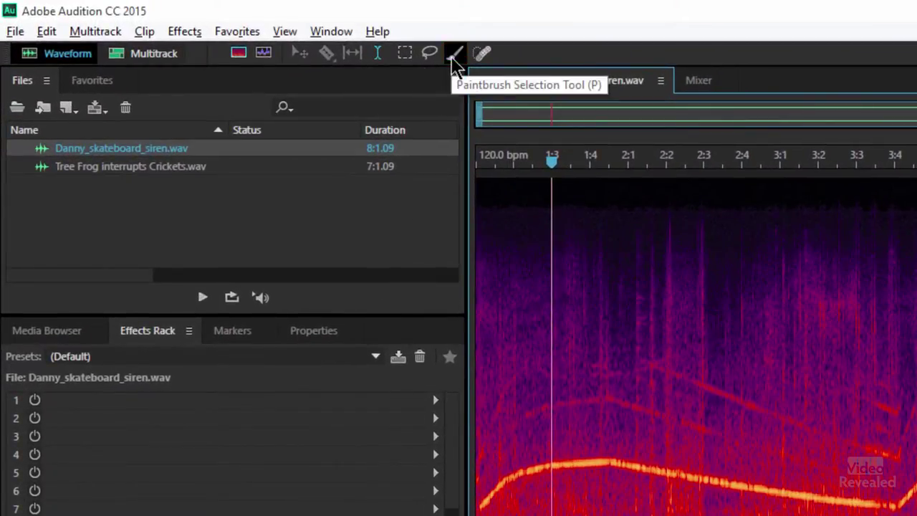
left_click(456, 57)
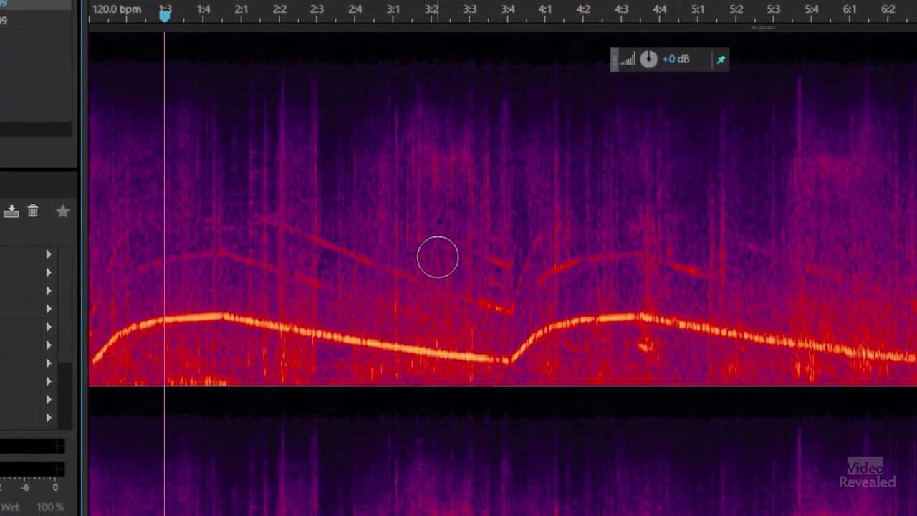
key("bracketleft")
key("bracketleft")
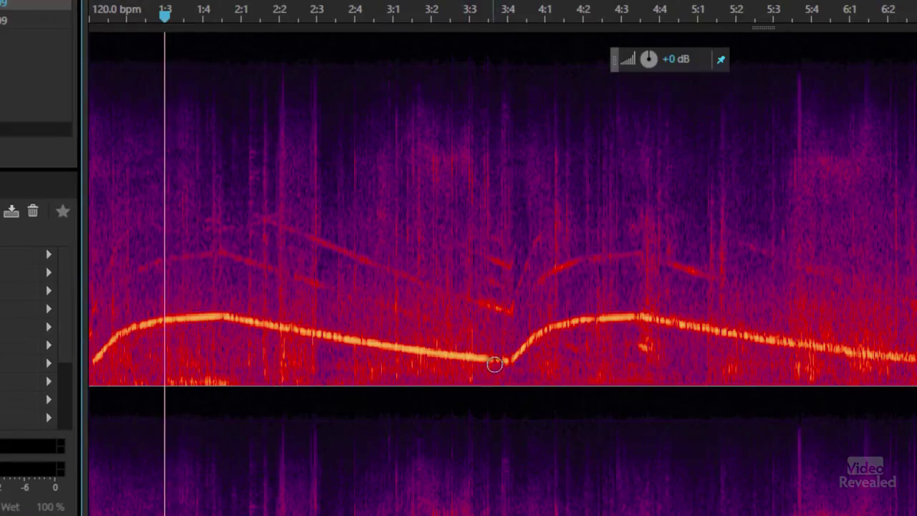
- Paint brush selections over the main siren sweep and each harmonic trace above it
mouse_move(497, 358)
left_mouse_down()
mouse_move(201, 316)
mouse_move(133, 327)
mouse_move(98, 362)
left_mouse_up()
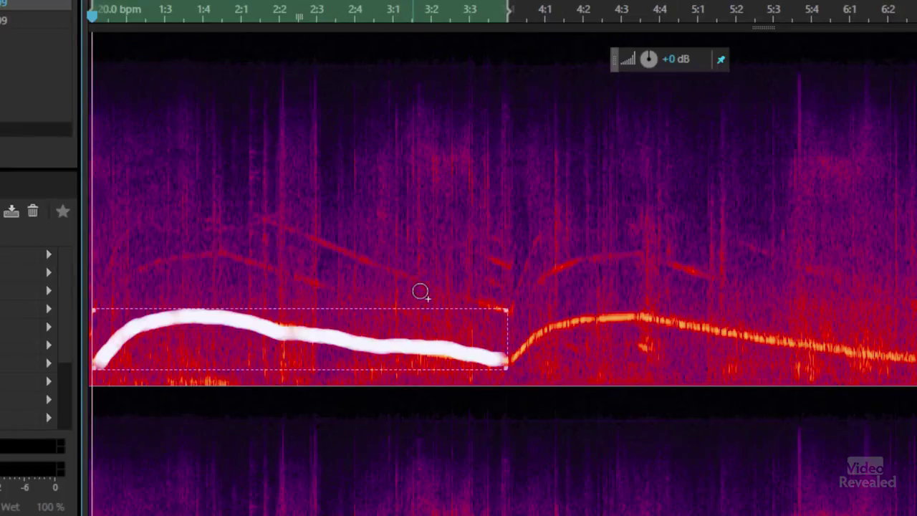
mouse_move(440, 329)
left_mouse_down()
mouse_move(324, 282)
mouse_move(214, 255)
mouse_move(170, 259)
mouse_move(100, 310)
left_mouse_up()
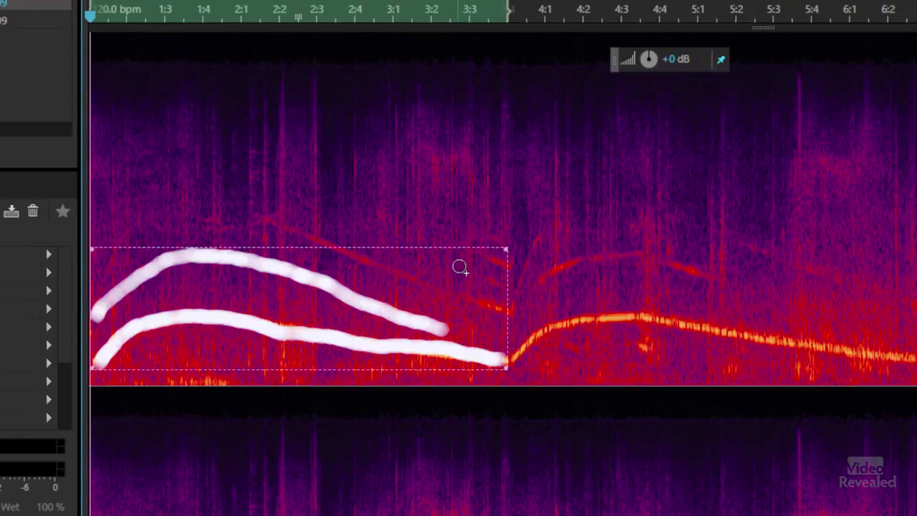
left_click_drag(509, 318, 236, 214)
mouse_move(170, 211)
left_mouse_down()
mouse_move(107, 254)
mouse_move(102, 278)
left_mouse_up()
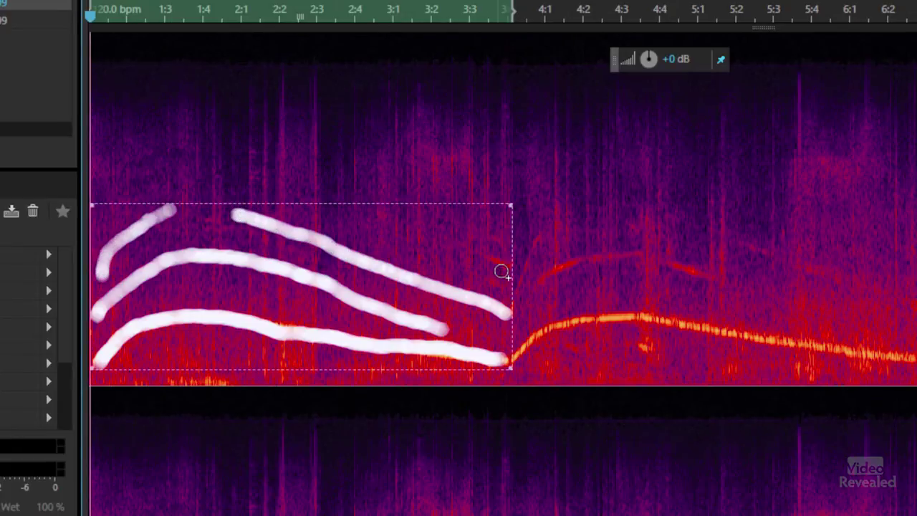
left_click_drag(506, 265, 438, 234)
mouse_move(506, 286)
left_mouse_down()
mouse_move(488, 272)
mouse_move(492, 237)
left_mouse_up()
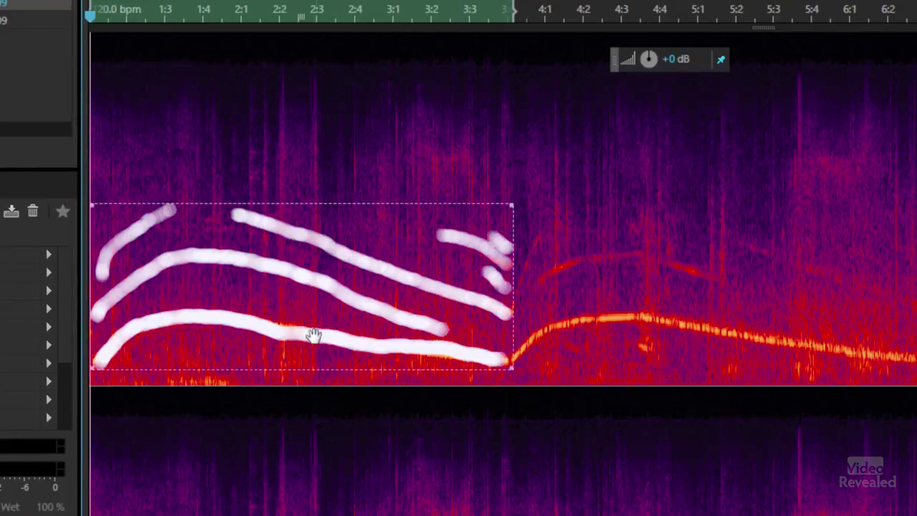
- Learn the painted siren selection as a sound model and confirm the alert
right_click(286, 255)
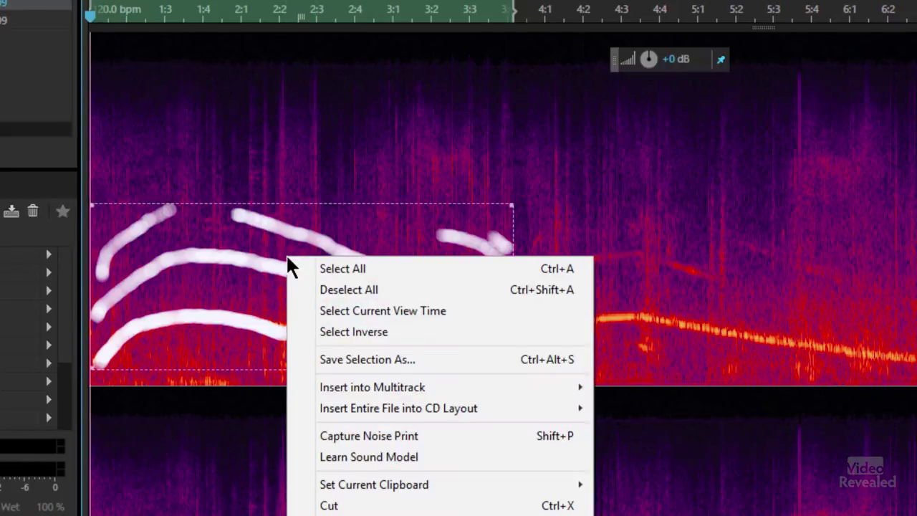
left_click(424, 459)
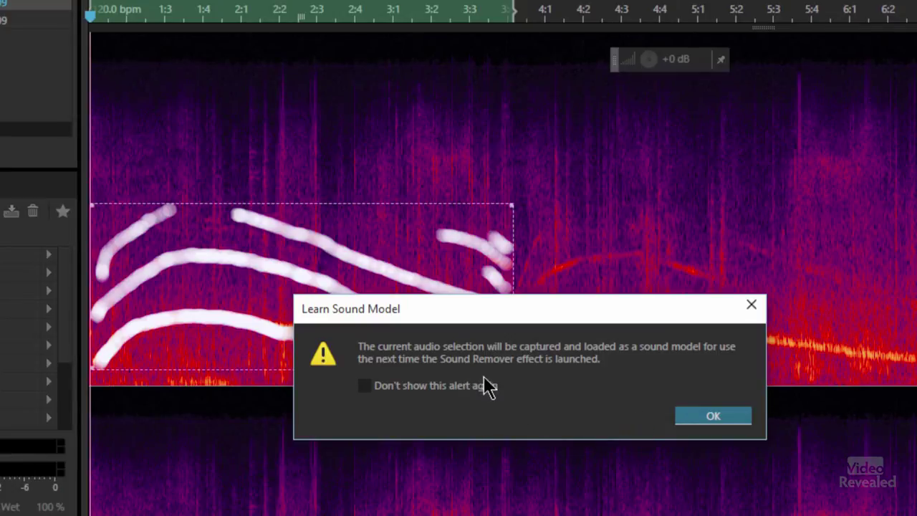
left_click(717, 420)
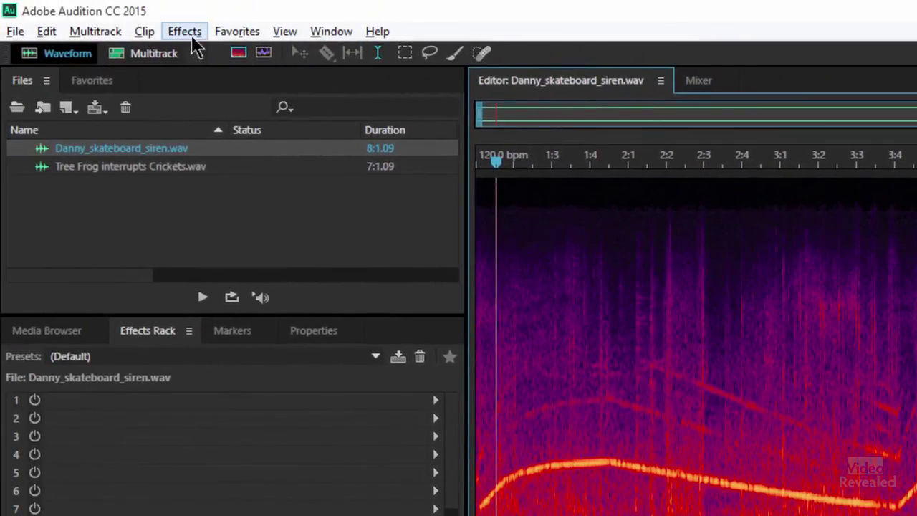
- Open Sound Remover (process) and load the Remove Siren - Less Artifacts preset
left_click(188, 34)
mouse_move(272, 364)
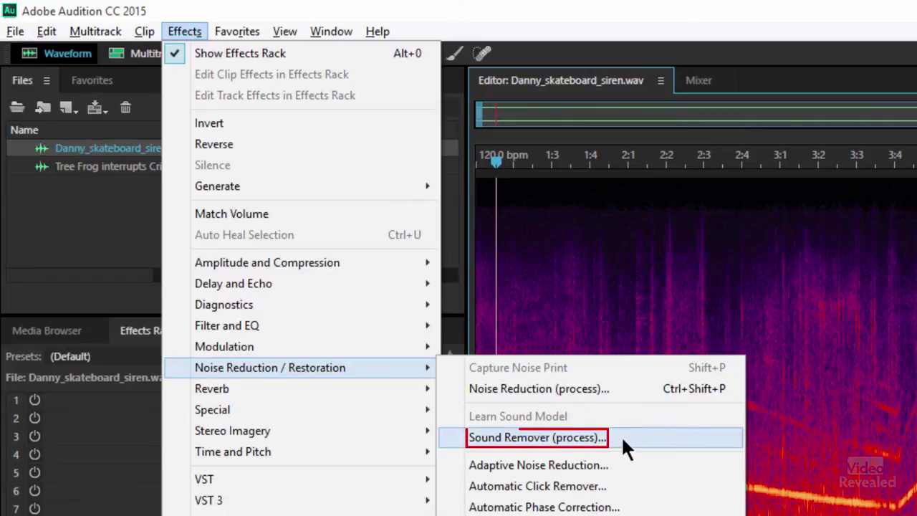
left_click(621, 436)
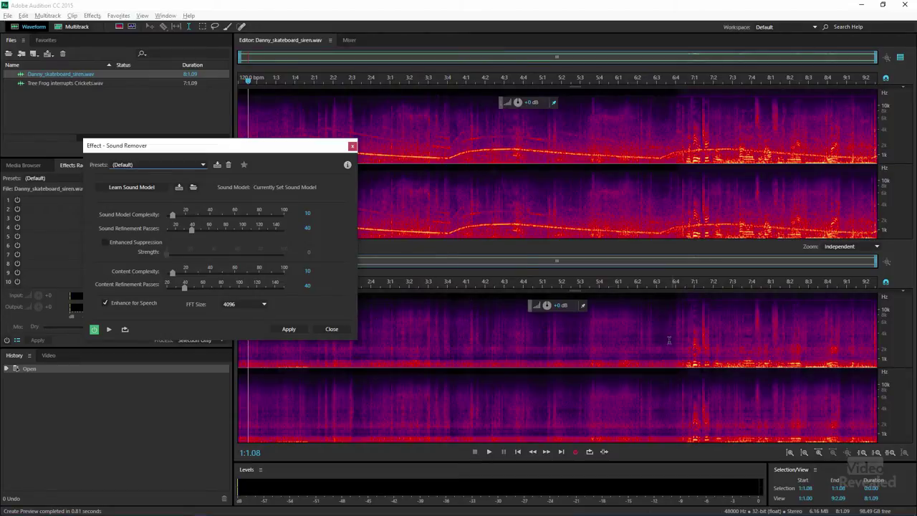
left_click(179, 166)
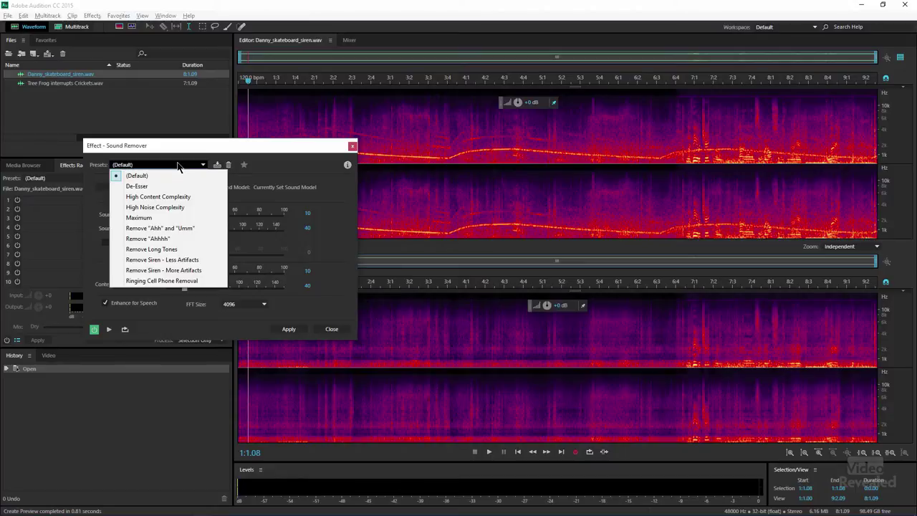
left_click(198, 261)
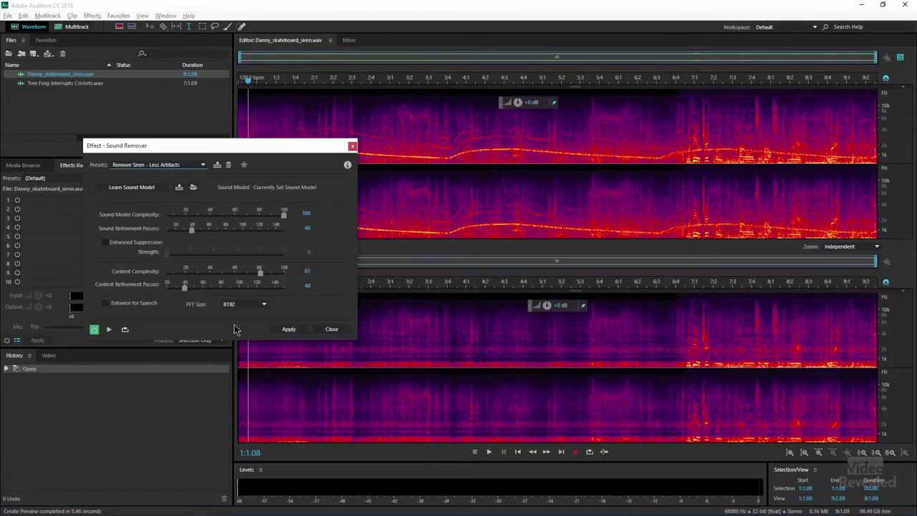
- Preview the siren removal, preview again with Enhance for Speech on, then apply Sound Remover
key("space")
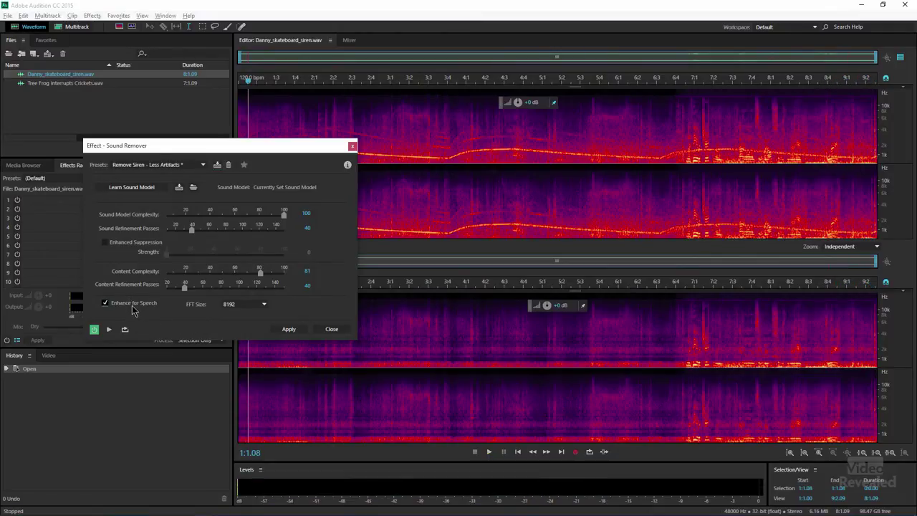
key("space")
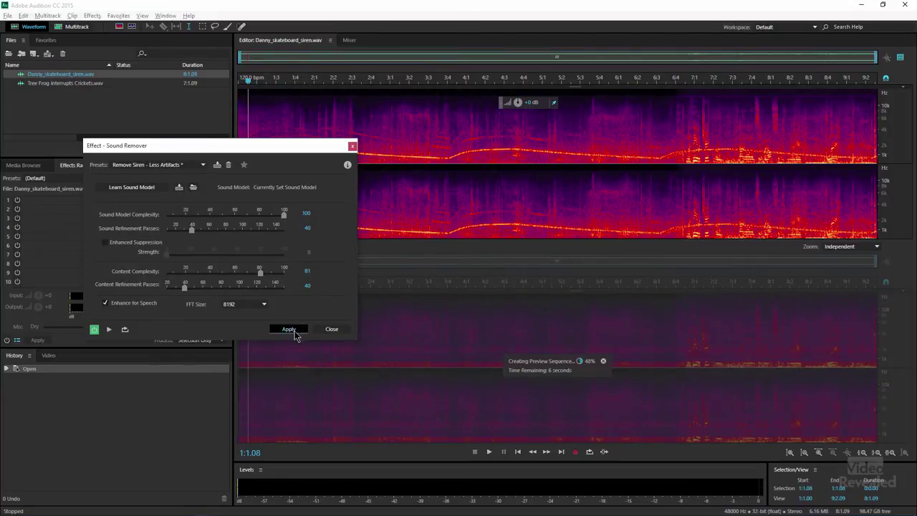
left_click(290, 330)
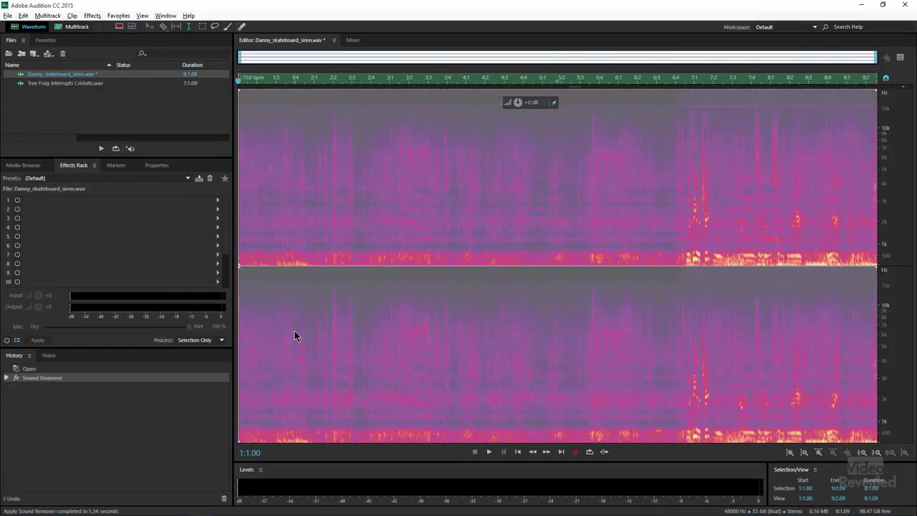
- Play the processed result, undo Sound Remover, and play the original siren from near 6:2
key("space")
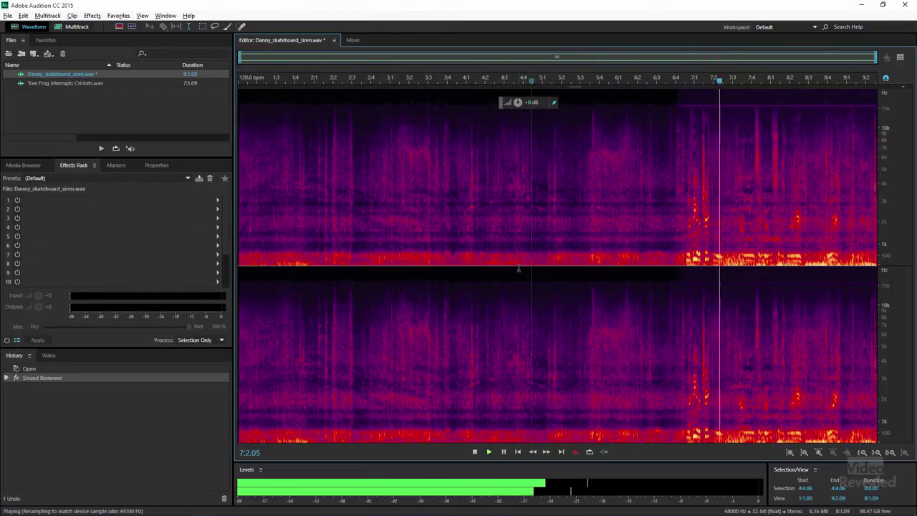
key("space")
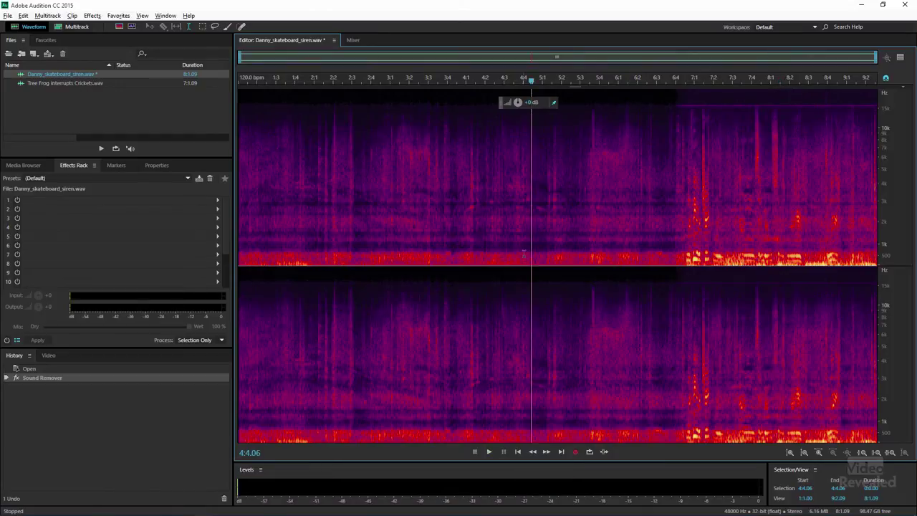
key("ctrl+z")
left_click(645, 205)
key("space")
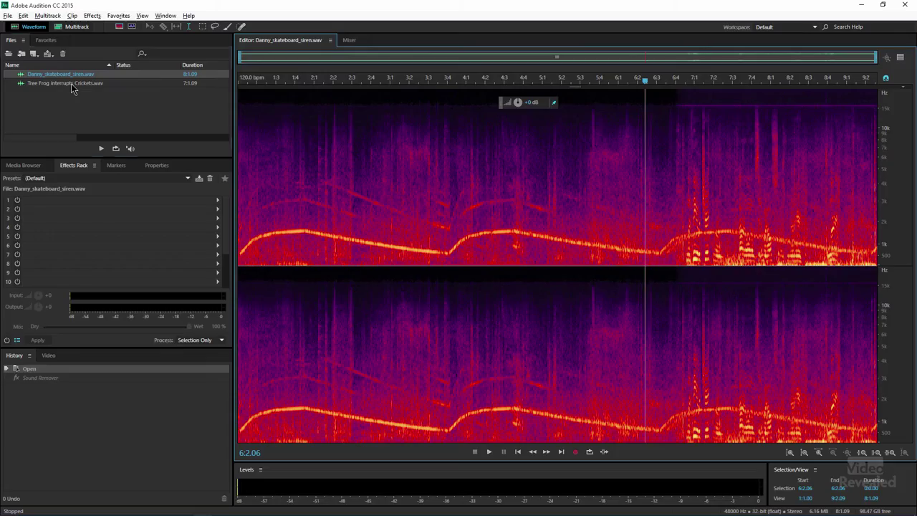
- Open Tree Frog interrupts Crickets.wav, play it briefly, and zoom into the frog calls
double_click(71, 83)
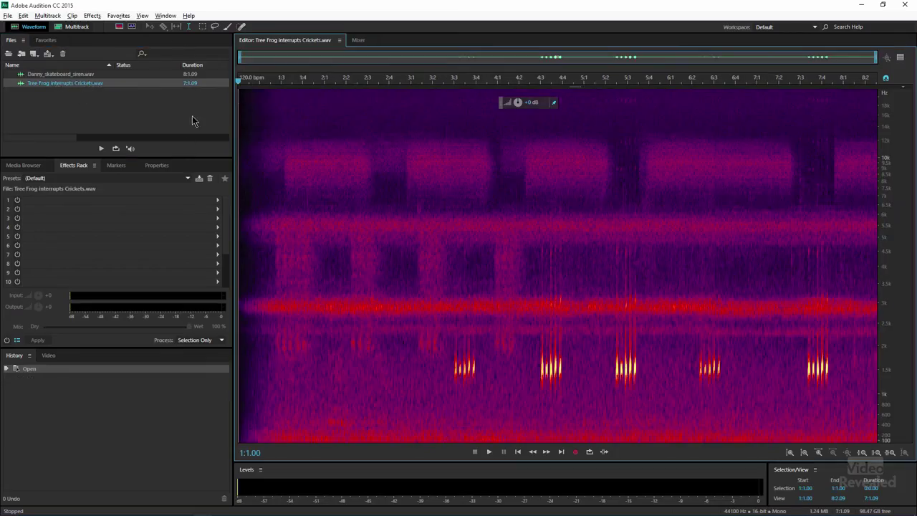
key("space")
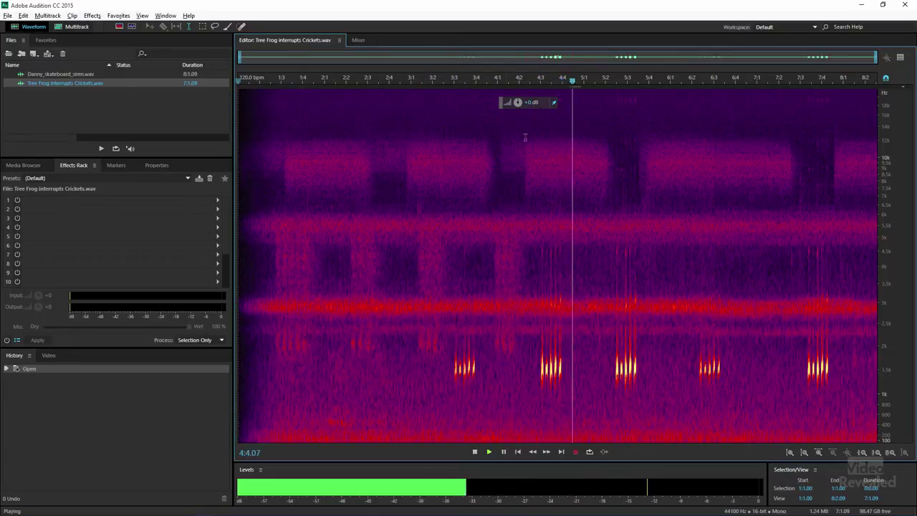
key("space")
scroll(552, 258, "up", 3)
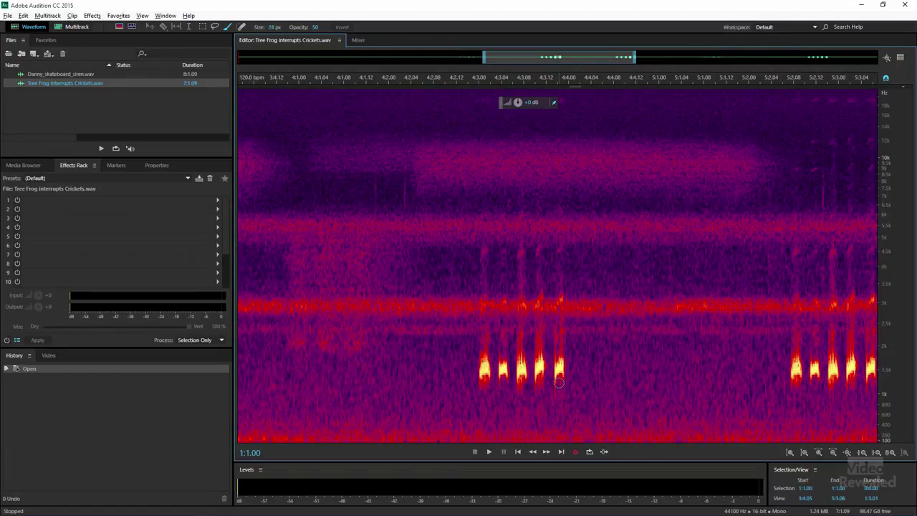
- Paint selections over the four frog calls near 4:3, working right to left
left_click_drag(558, 389, 553, 369)
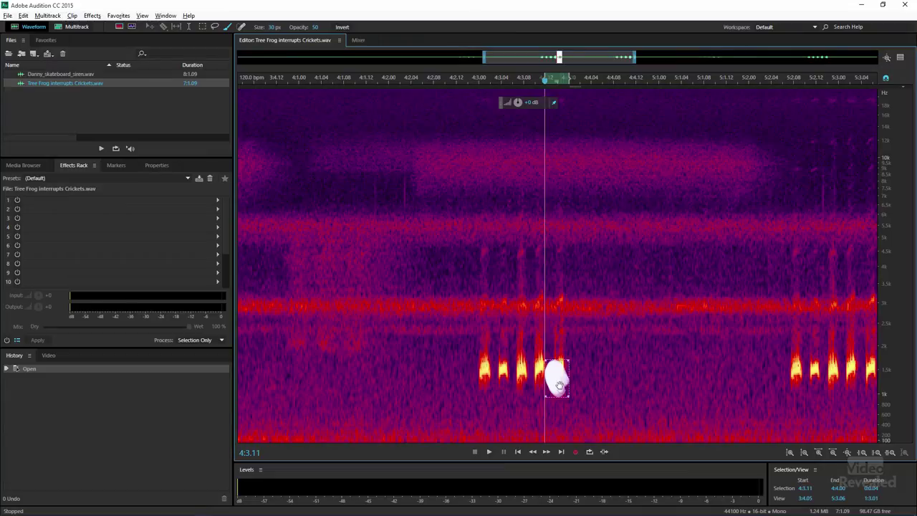
left_click_drag(559, 386, 560, 367)
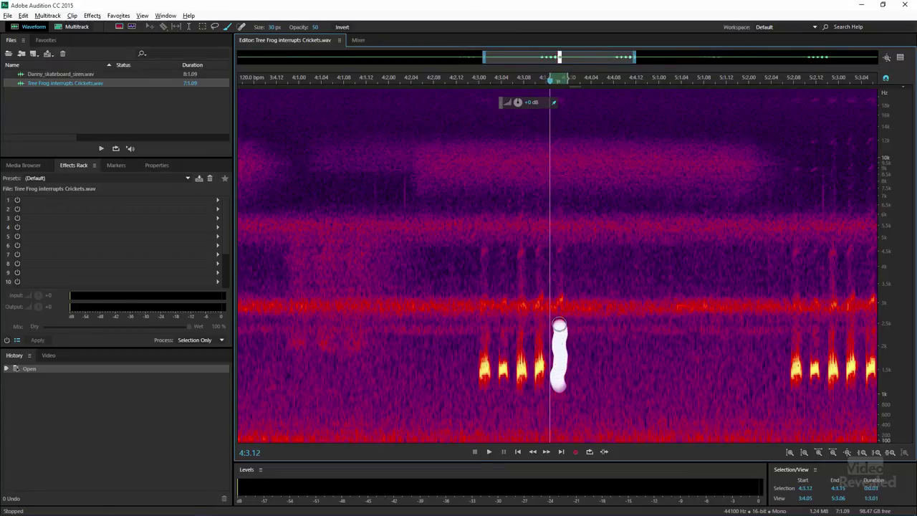
left_click_drag(539, 382, 539, 354)
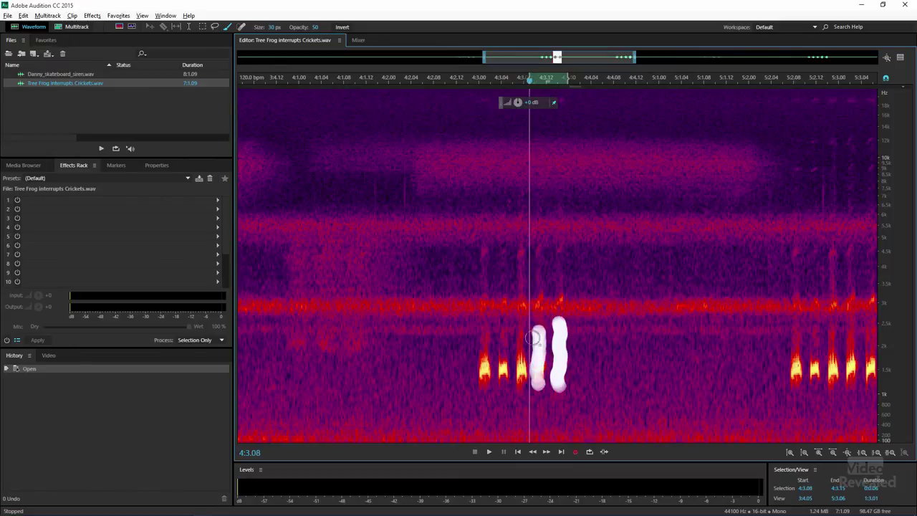
mouse_move(518, 387)
left_mouse_down()
mouse_move(520, 338)
mouse_move(521, 351)
left_mouse_up()
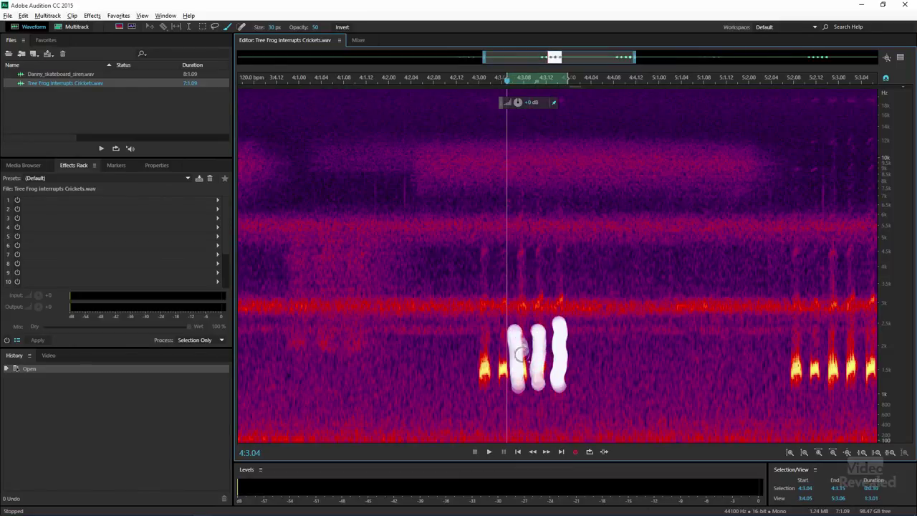
mouse_move(501, 384)
left_mouse_down()
mouse_move(504, 336)
mouse_move(484, 367)
left_mouse_up()
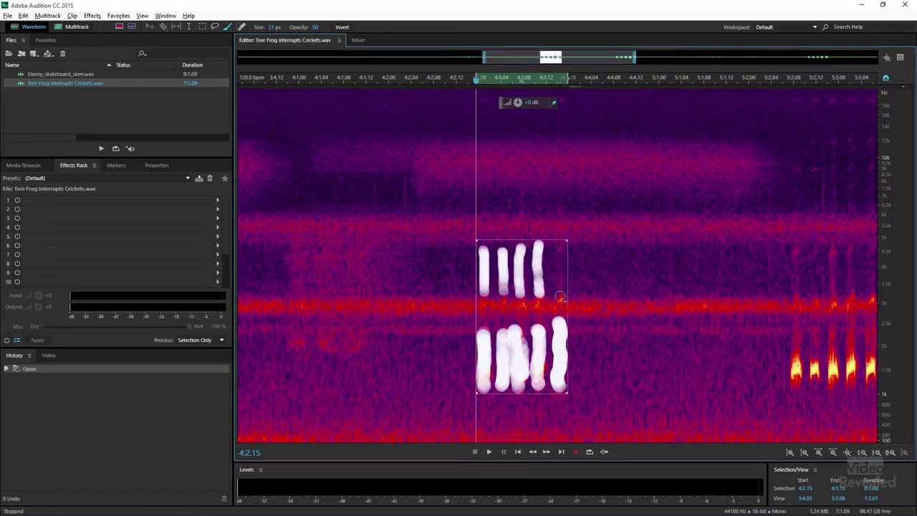
- Learn the painted frog calls as a sound model and confirm the alert
right_click(539, 251)
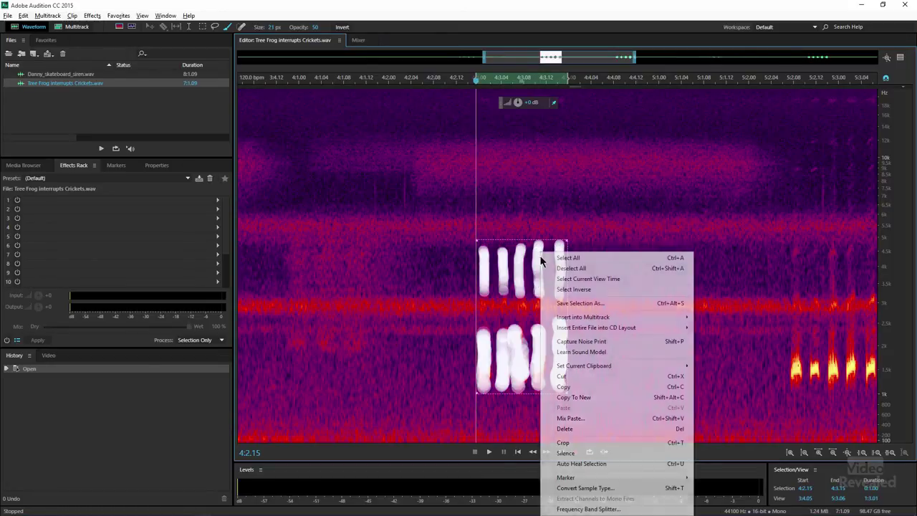
left_click(588, 353)
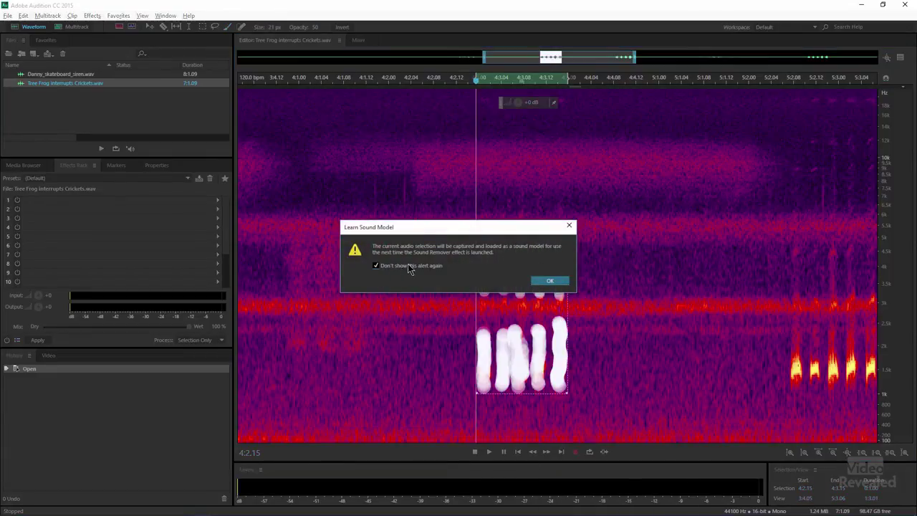
left_click(543, 283)
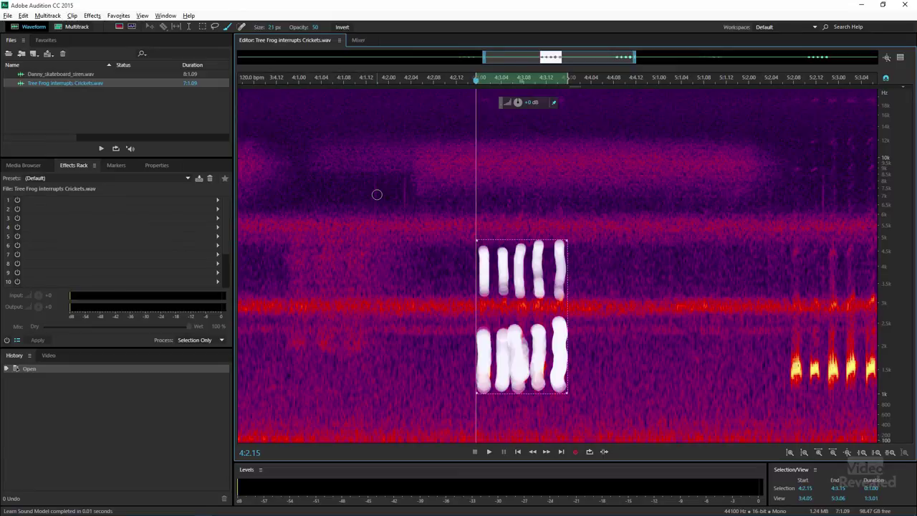
- Zoom out, clear the selection, and preview Sound Remover with the frog calls removed
key("backslash")
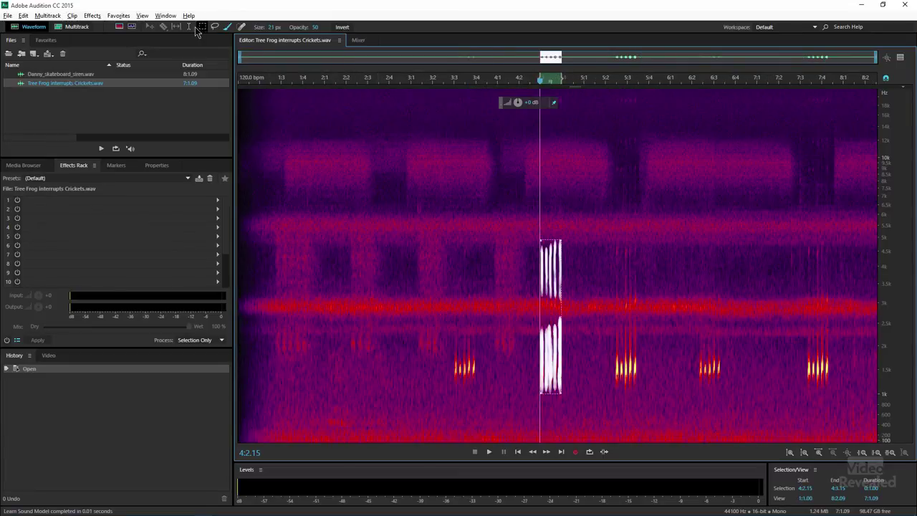
left_click(254, 177)
left_click(91, 15)
mouse_move(139, 182)
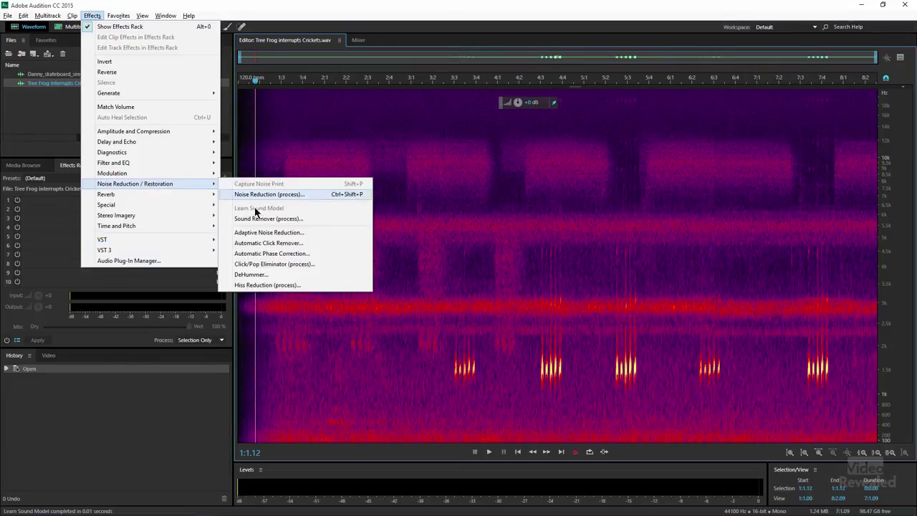
left_click(259, 219)
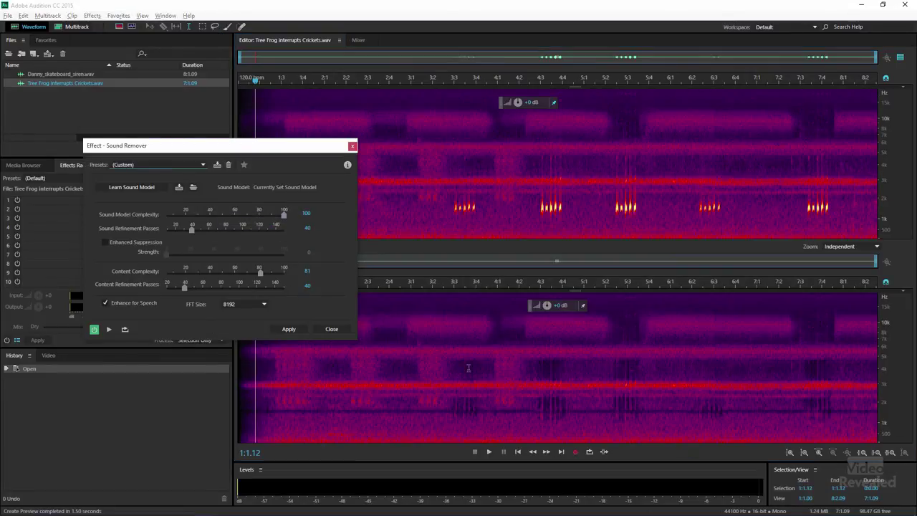
key("space")
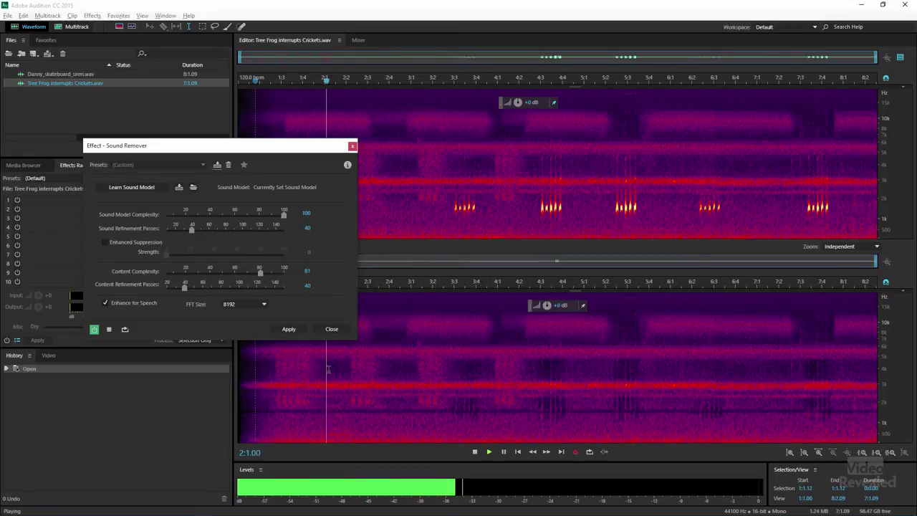